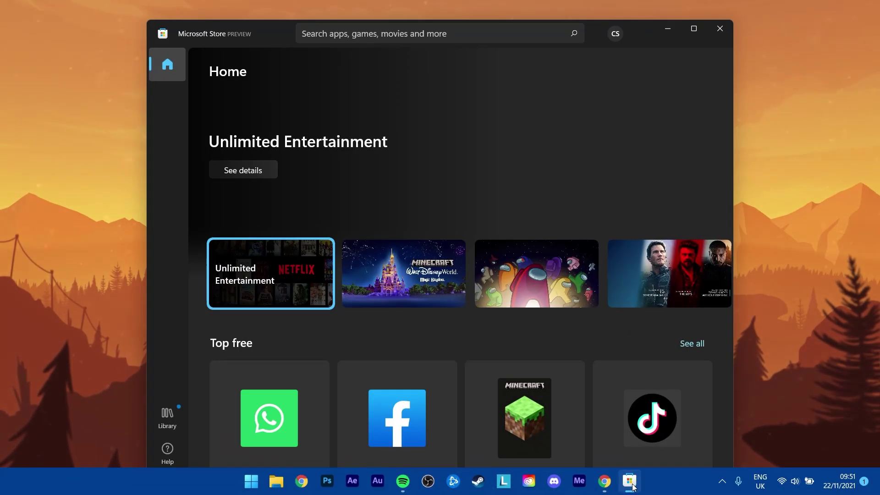
key("super")
type("store")
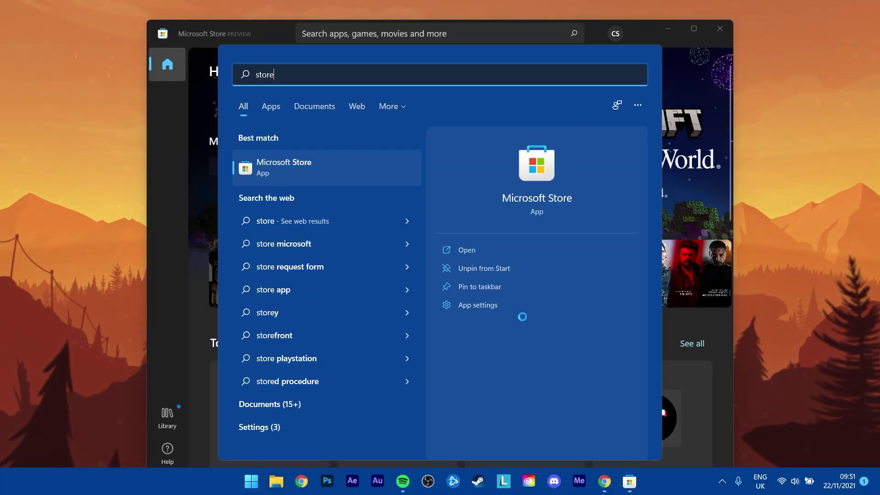
key("Return")
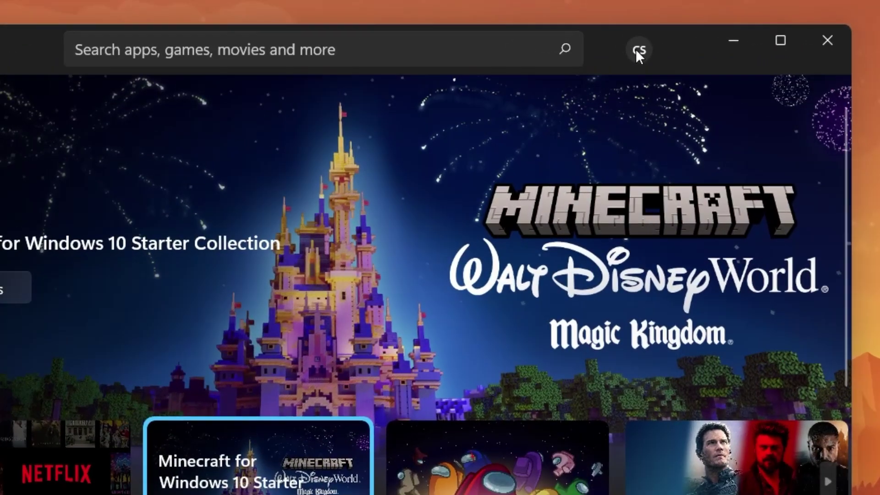
left_click(636, 51)
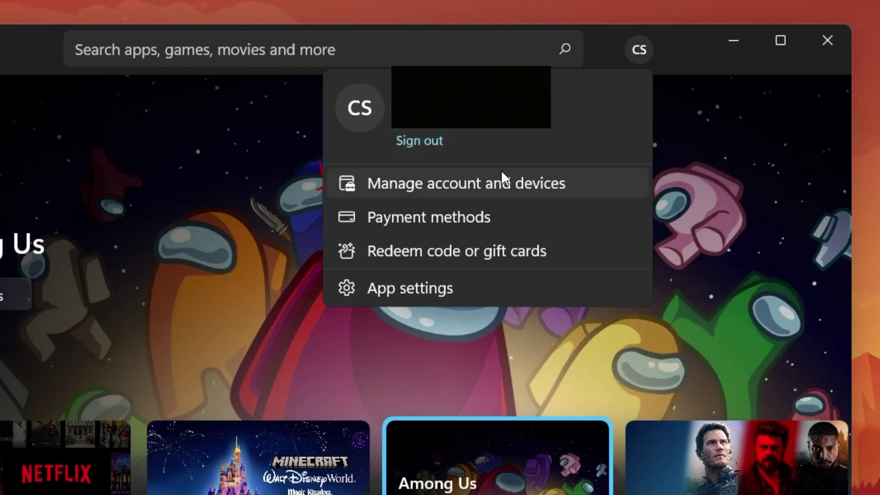
left_click(674, 72)
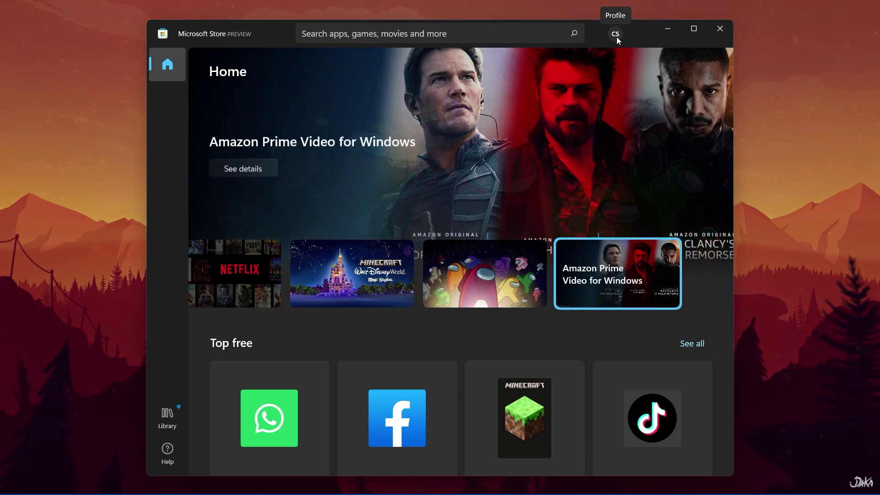
Minimize the Store and open Date & time settings from the taskbar clock
left_click(669, 30)
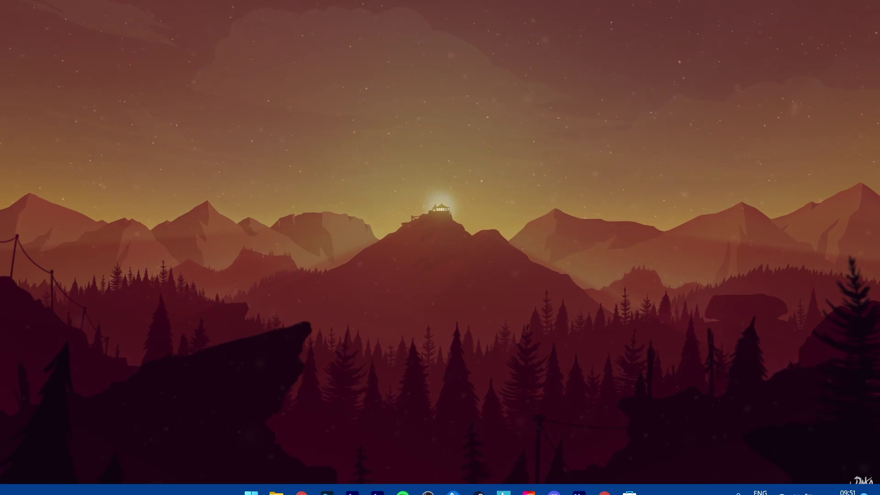
right_click(855, 485)
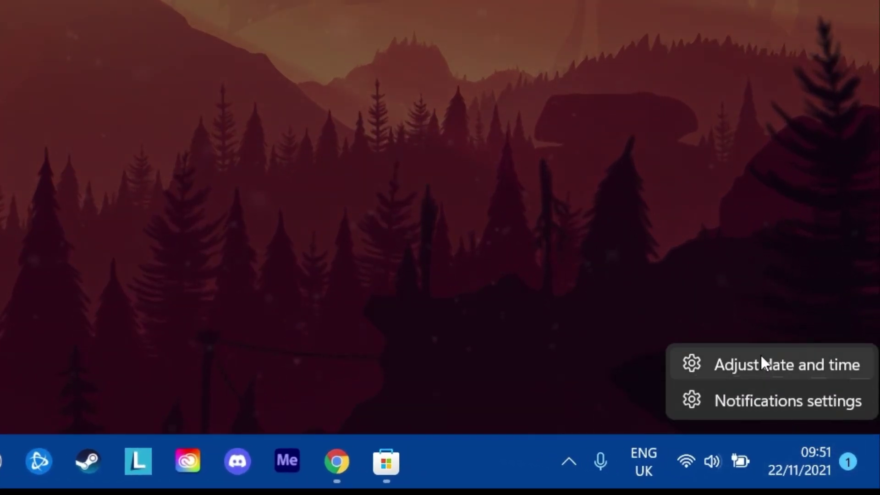
left_click(761, 357)
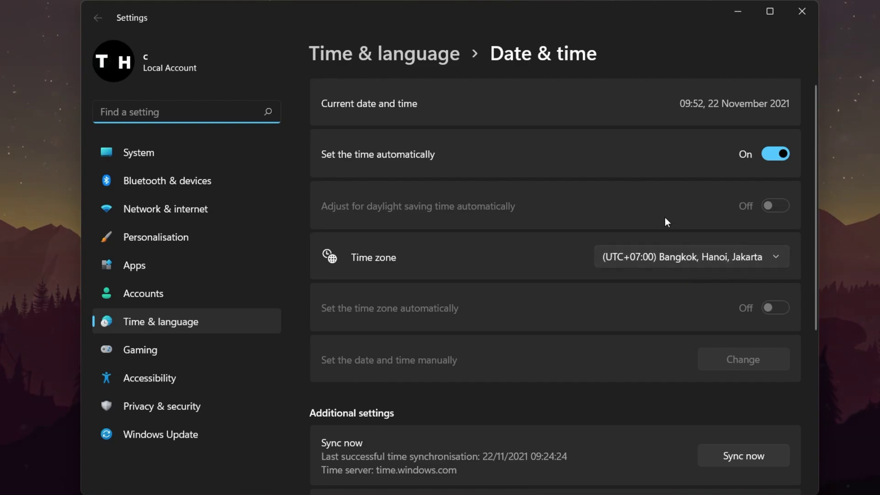
Turn Set the time automatically off and back on, sync with time.windows.com, then close Settings
left_click(784, 156)
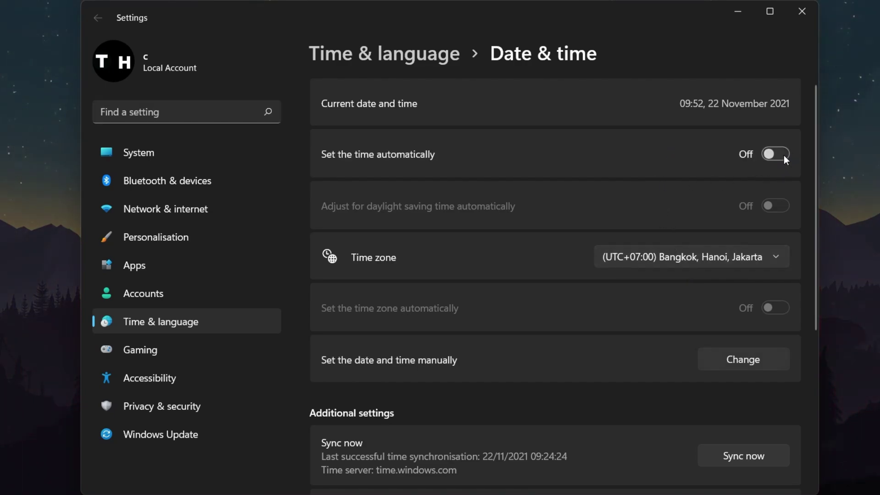
left_click(783, 155)
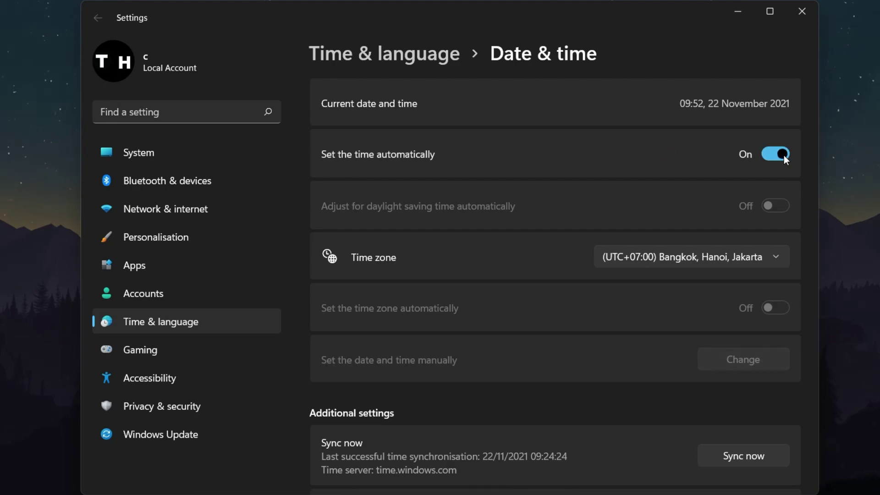
scroll(784, 155, "down", 5)
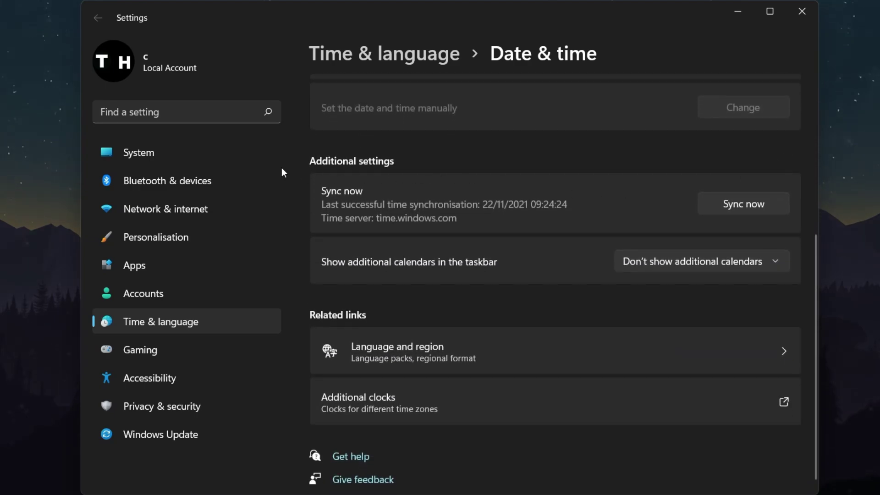
left_click(727, 208)
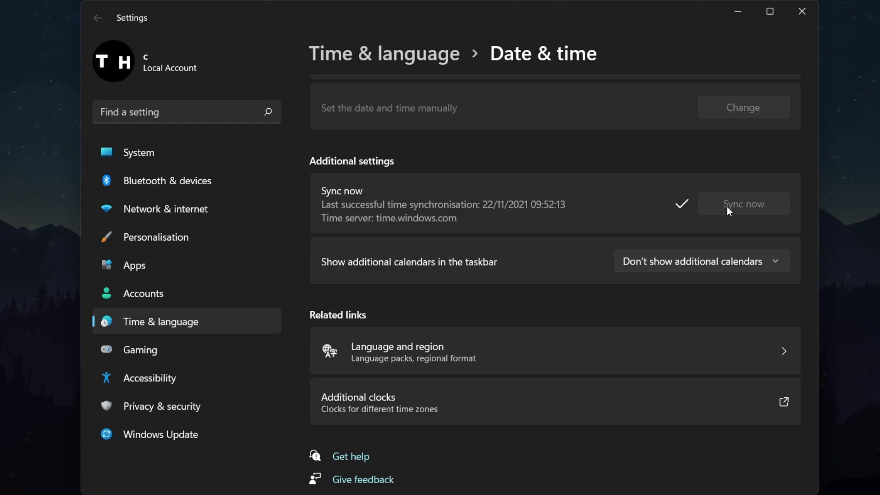
left_click(794, 18)
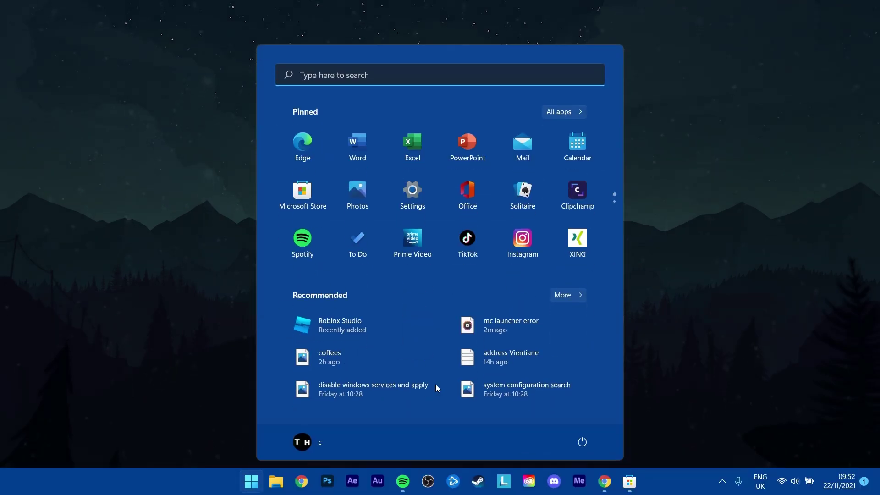
Search the installed apps for 'minecraft', keeping the All drives filter
type("apps")
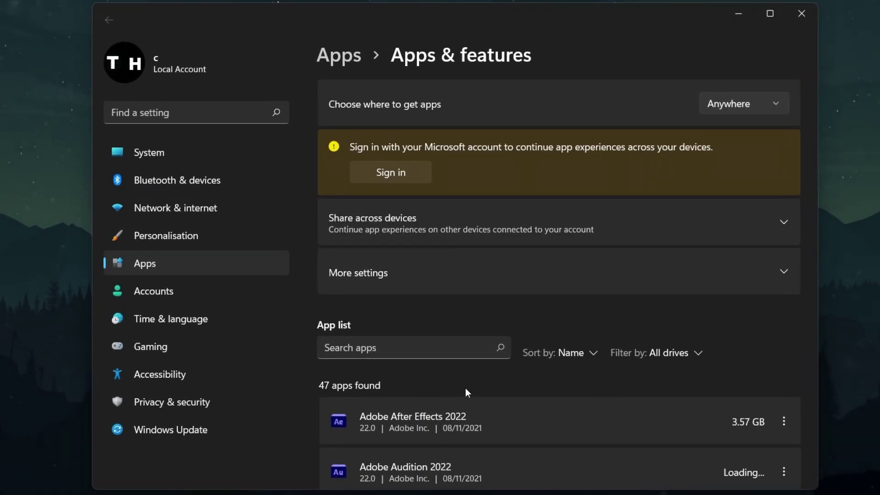
scroll(497, 310, "down", 3)
left_click(405, 223)
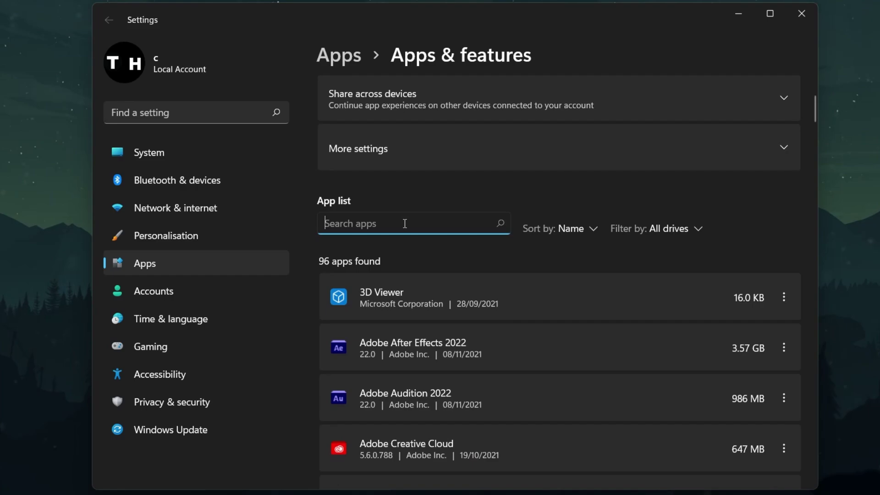
type("minecraft")
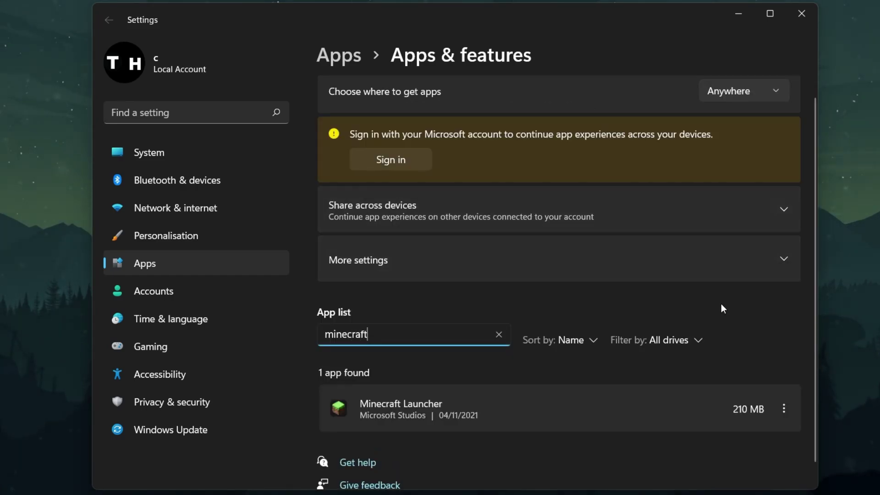
left_click(744, 313)
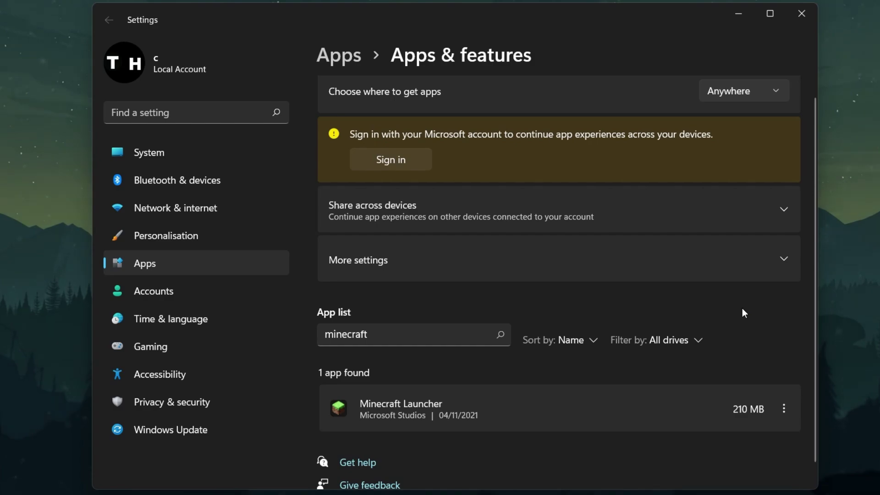
left_click(661, 340)
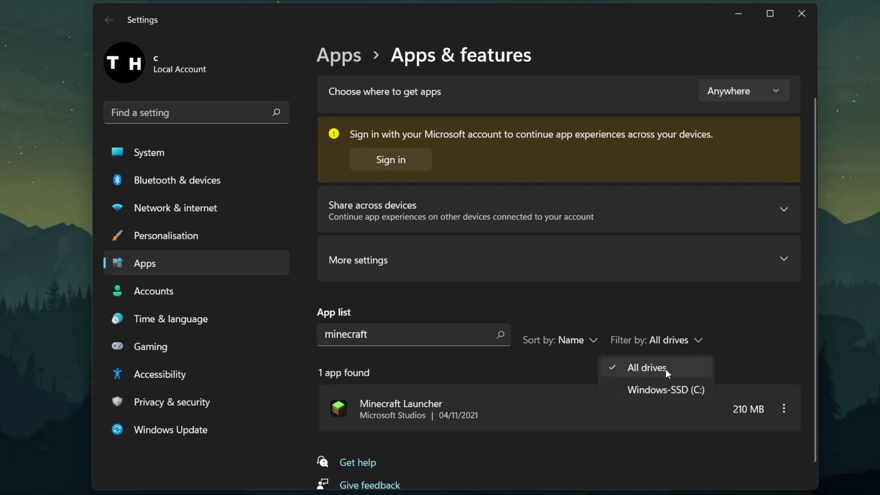
left_click(725, 361)
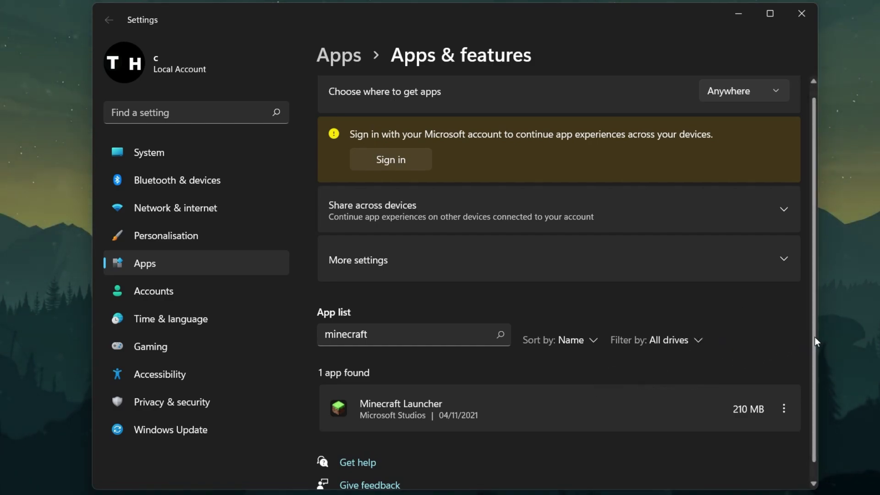
Open the Minecraft Launcher's Advanced options page
scroll(815, 337, "down", 1)
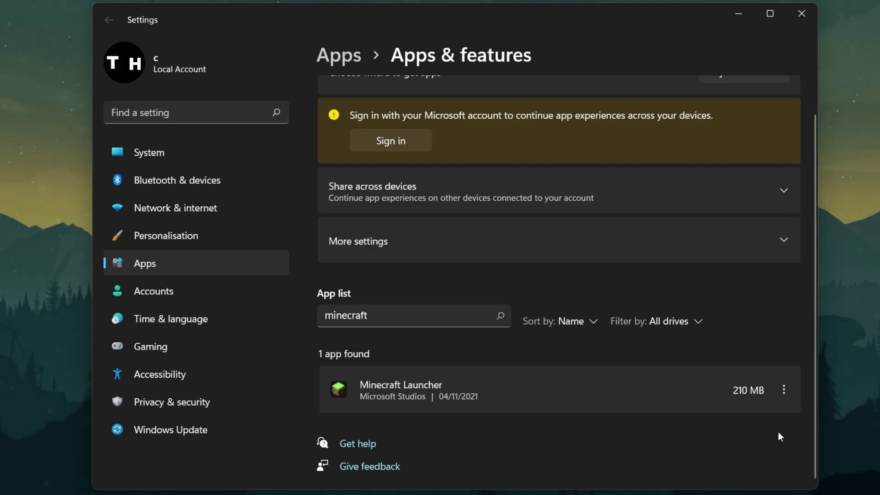
left_click(784, 389)
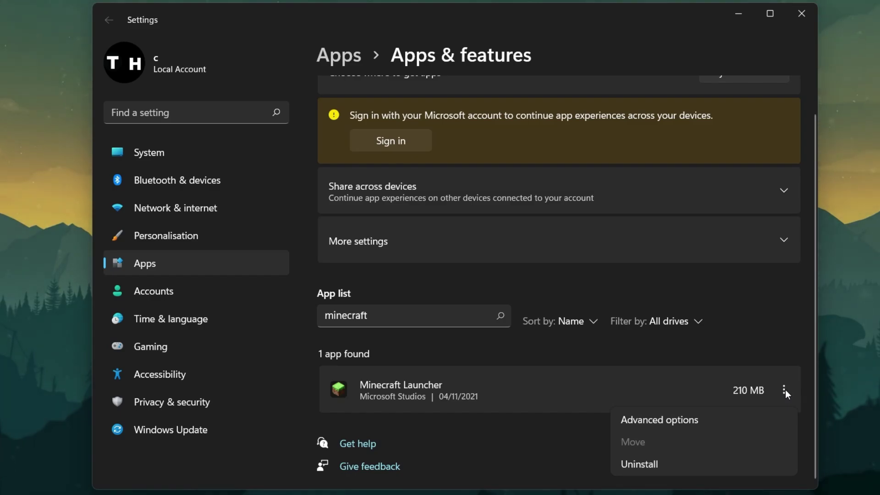
left_click(689, 424)
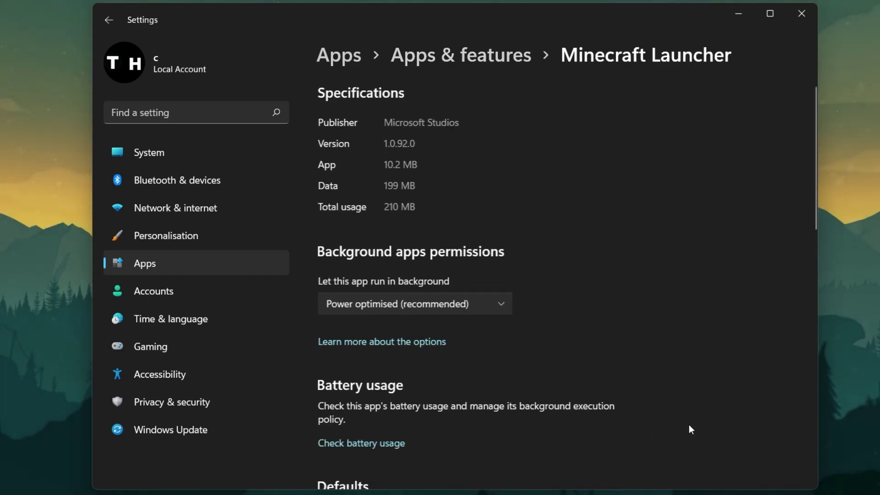
Return to Apps & features and search 'mine' so only Minecraft Launcher (210 MB) is listed
key("alt+Left")
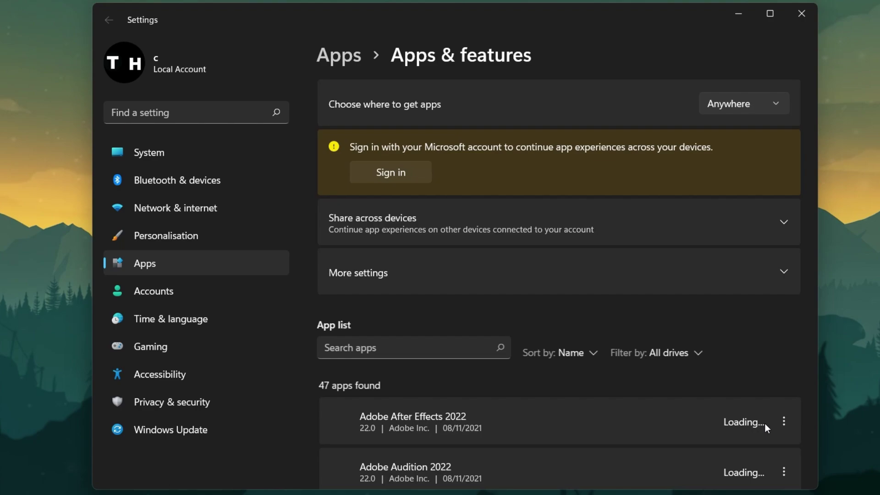
left_click(393, 345)
type("mine")
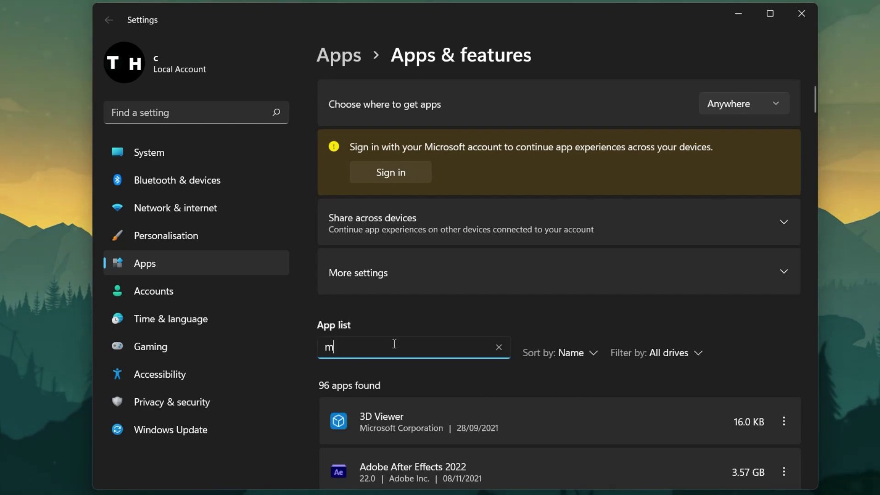
left_click(785, 422)
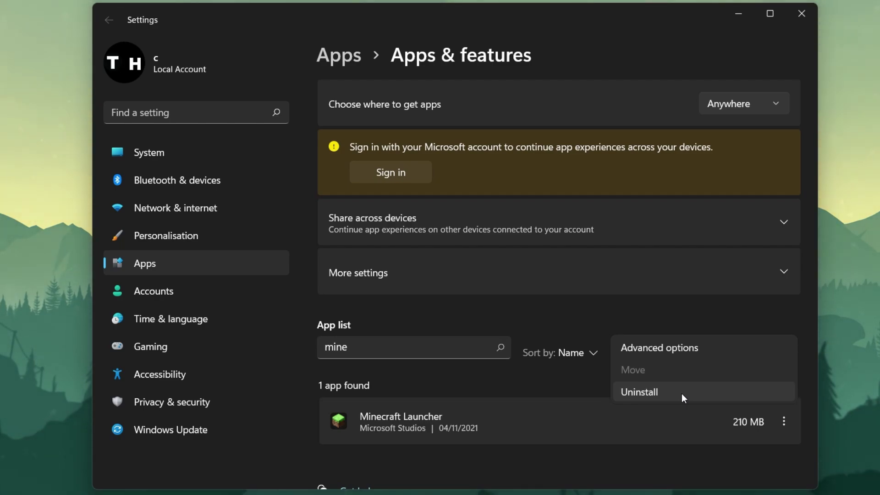
left_click(559, 384)
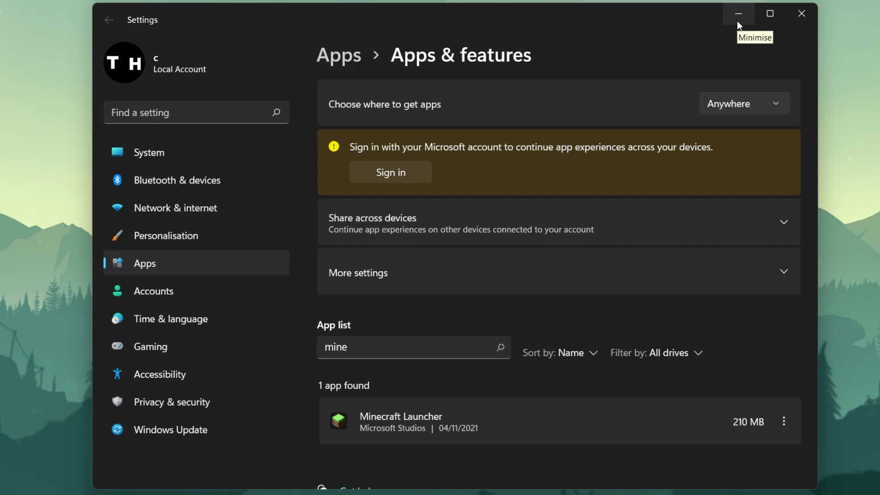
left_click(378, 349)
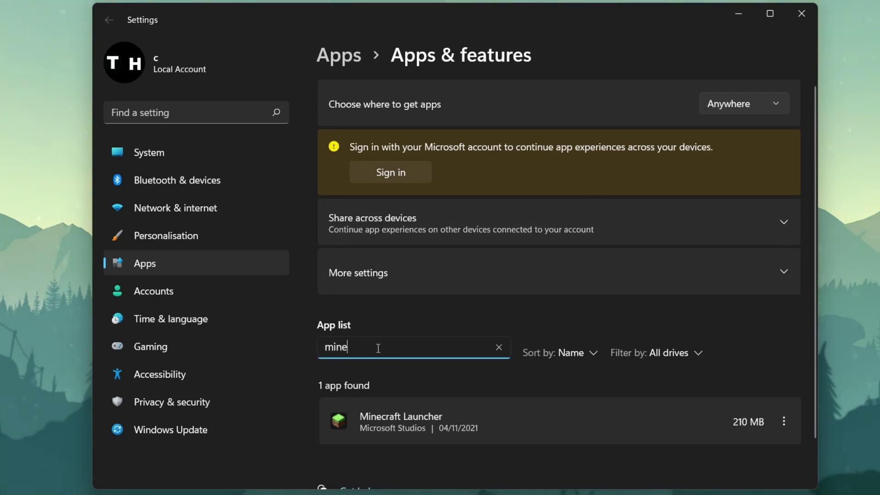
Open the Minecraft Launcher page in Microsoft Store, then minimize the Store to show the desktop
left_click(738, 13)
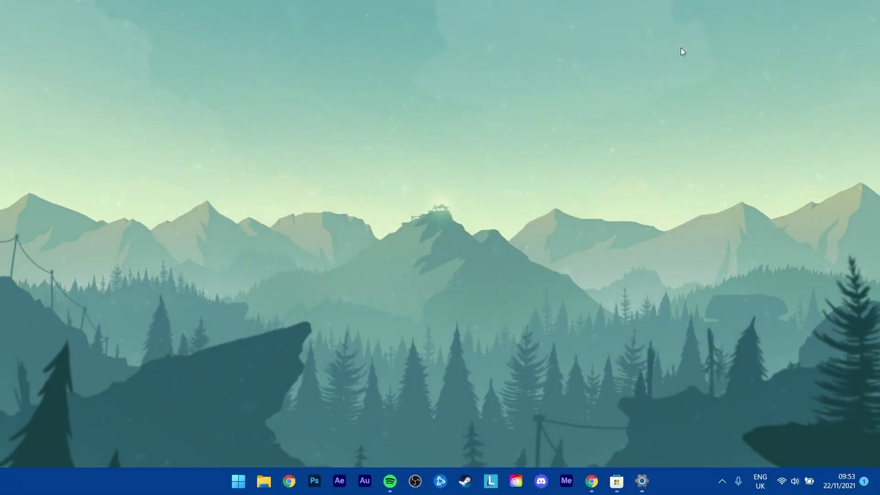
left_click(617, 480)
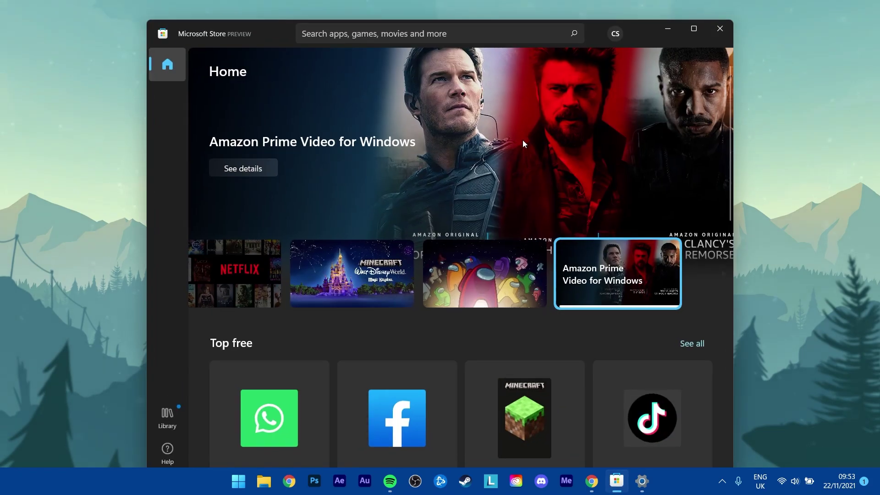
left_click(344, 42)
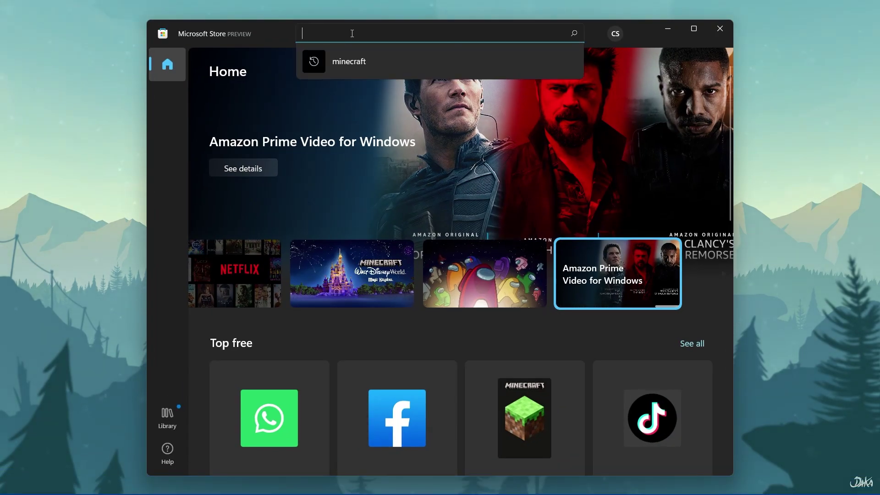
left_click(505, 402)
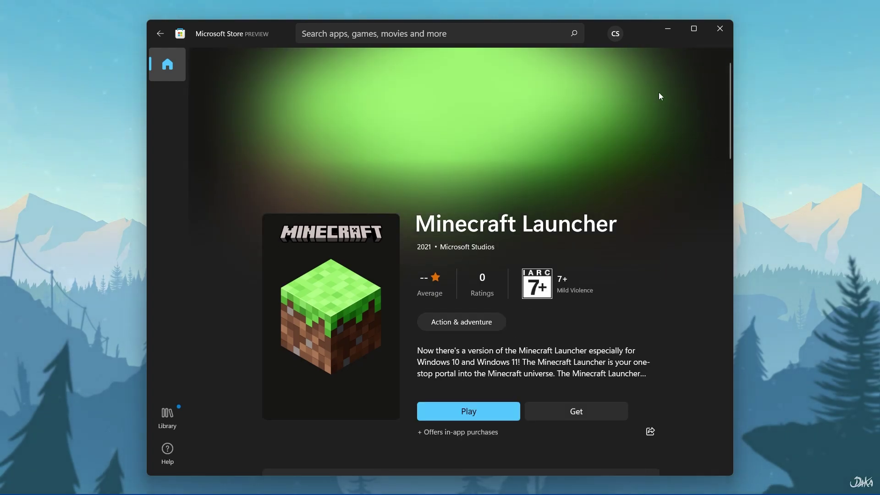
left_click(667, 34)
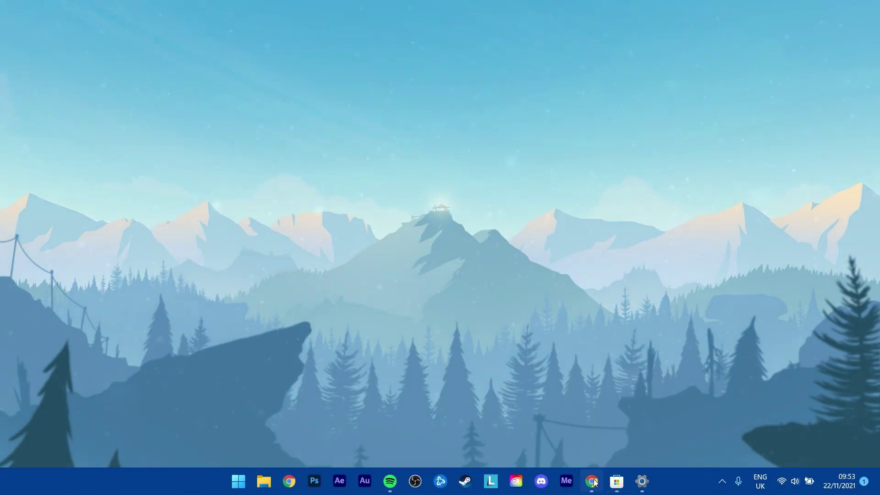
left_click(592, 481)
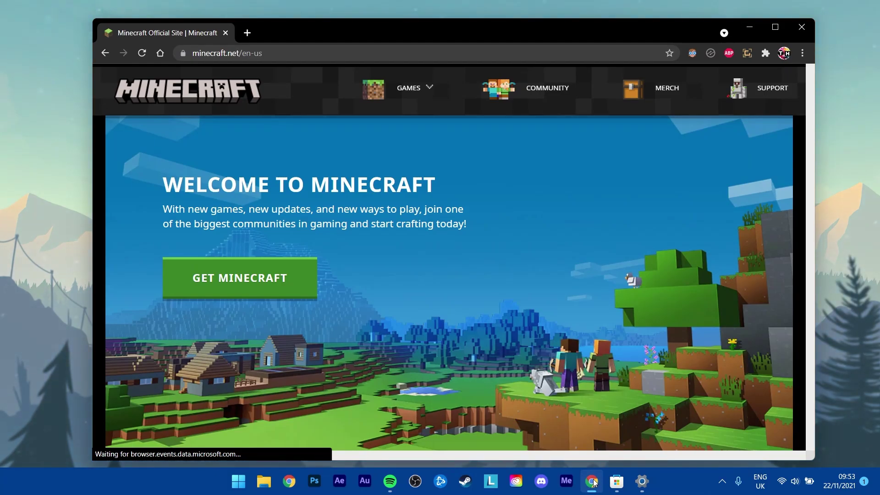
middle_click(704, 315)
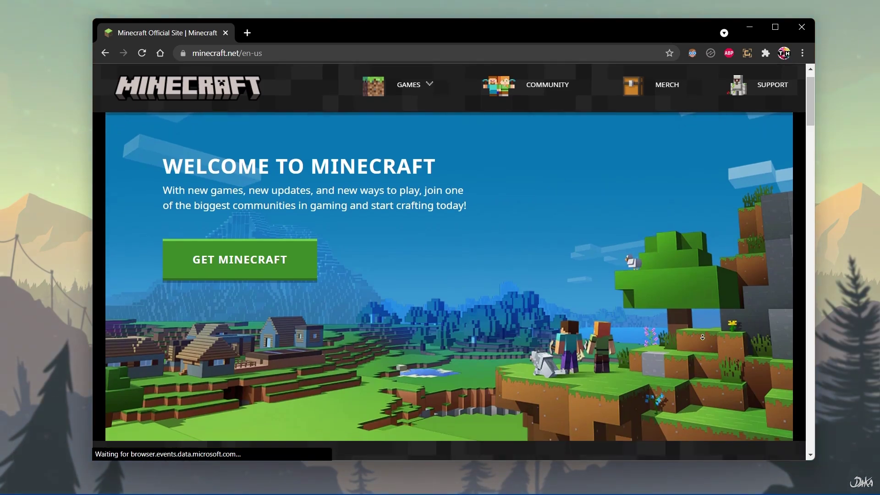
left_click(705, 321)
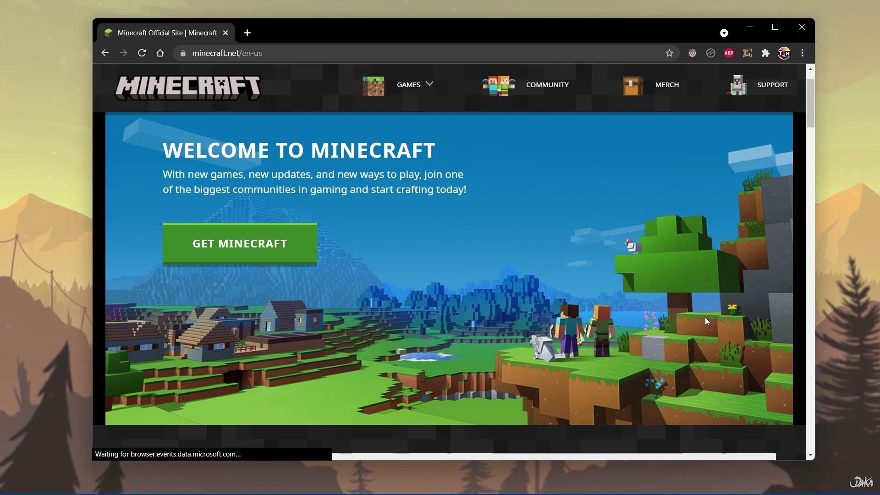
left_click(750, 27)
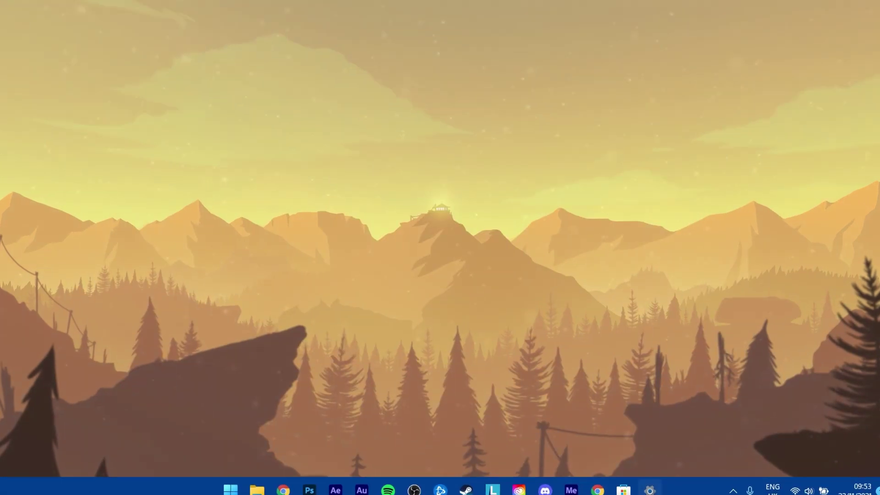
Search apps for 'store' and reset Microsoft Store from its Advanced options
left_click(642, 481)
double_click(305, 345)
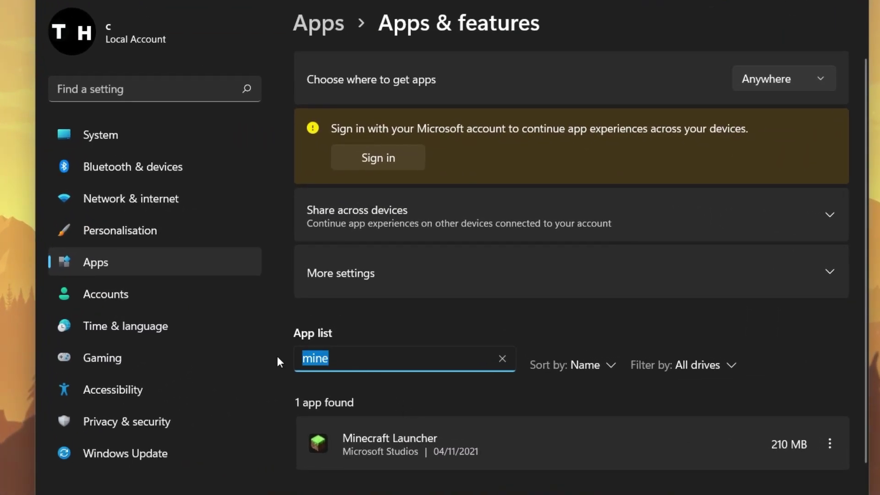
type("store")
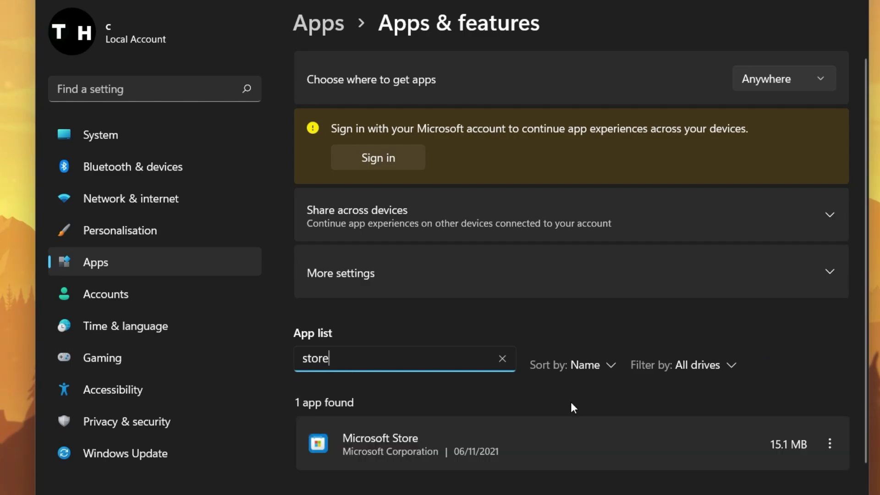
left_click(831, 443)
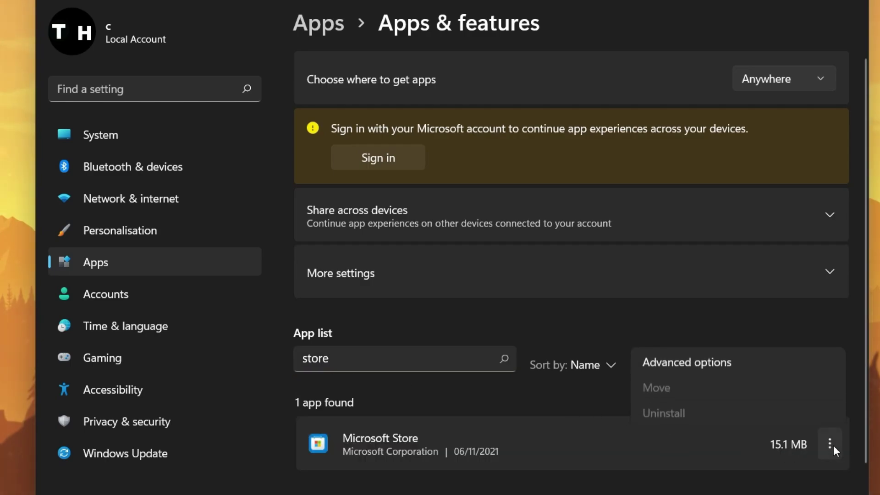
left_click(716, 367)
scroll(717, 367, "down", 10)
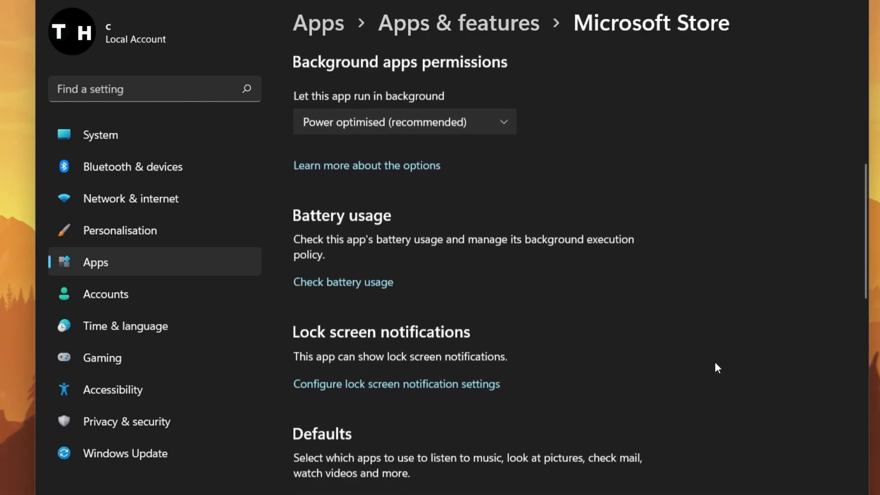
scroll(718, 368, "down", 5)
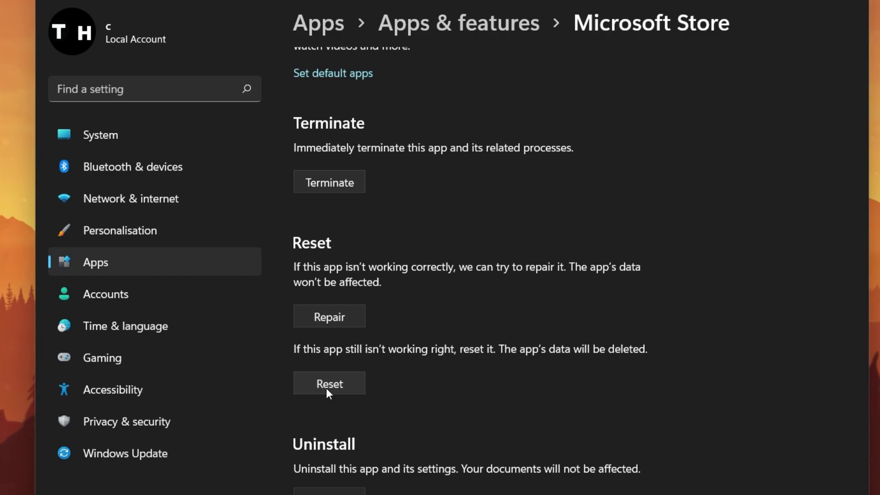
left_click(815, 5)
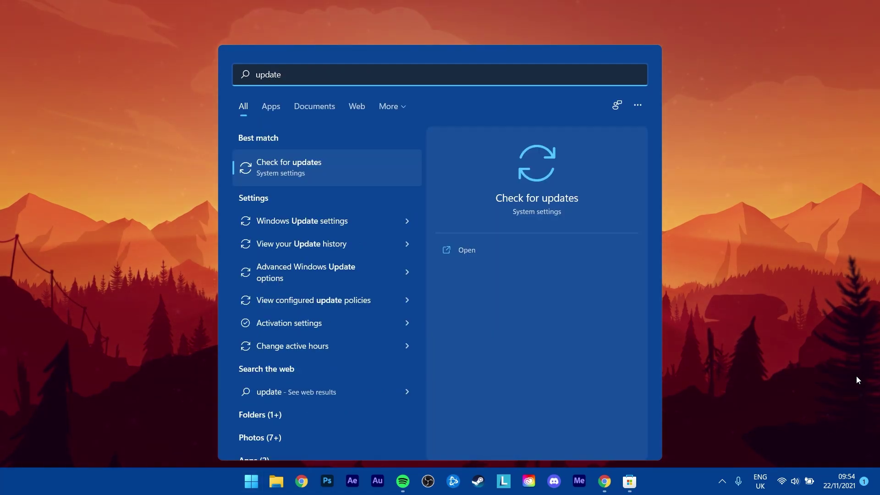
Open the Windows Update page from the 'Check for updates' search result
key("Return")
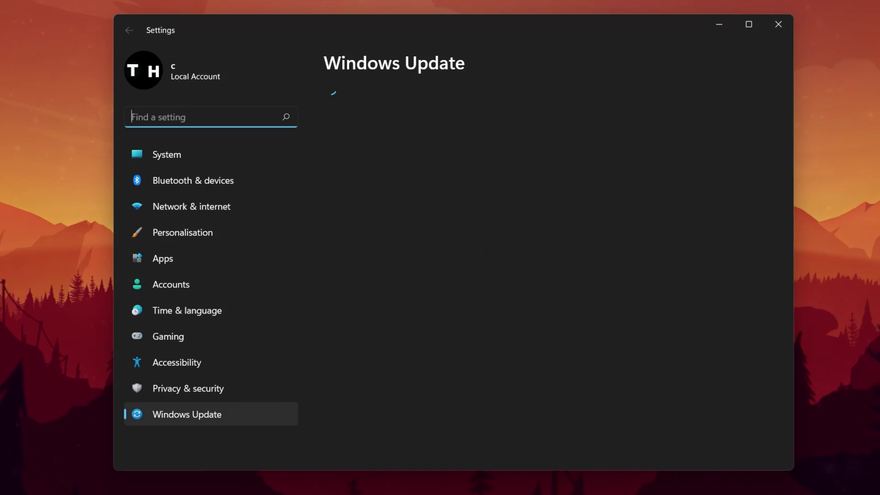